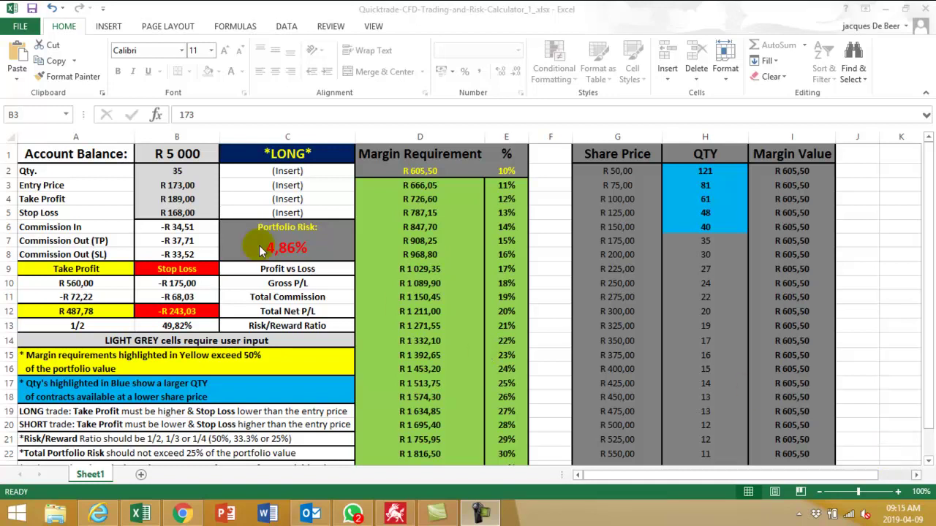
Step: Check the entry, take profit, stop loss and margin cells, then show MetaTrader's CLS H4 chart
left_click(181, 188)
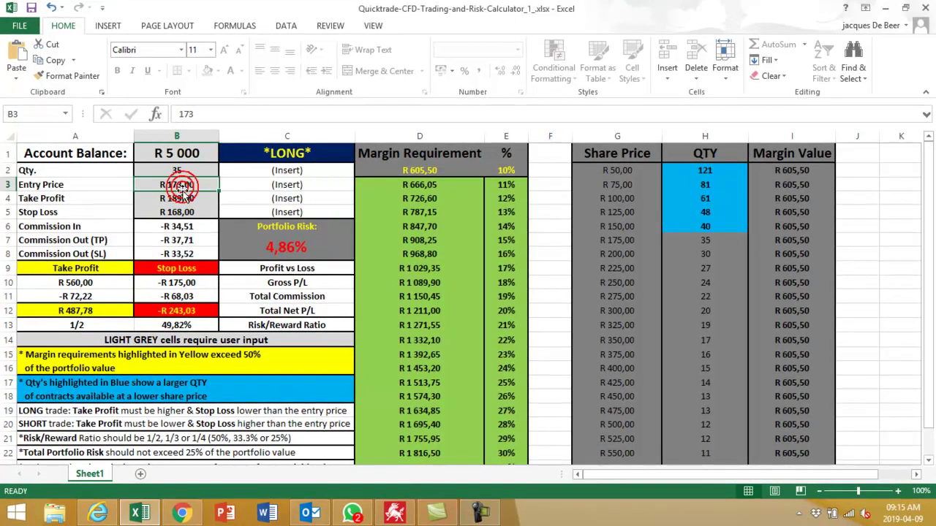
left_click(202, 199)
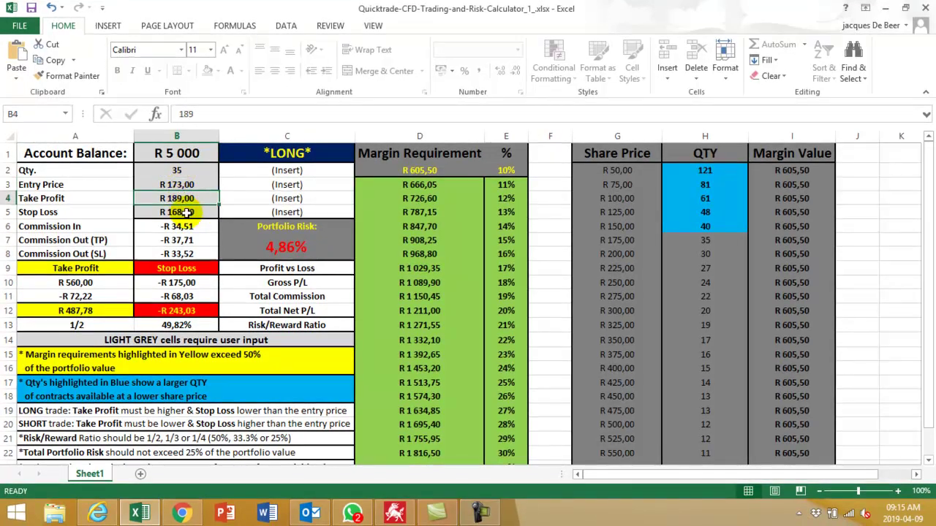
left_click(189, 212)
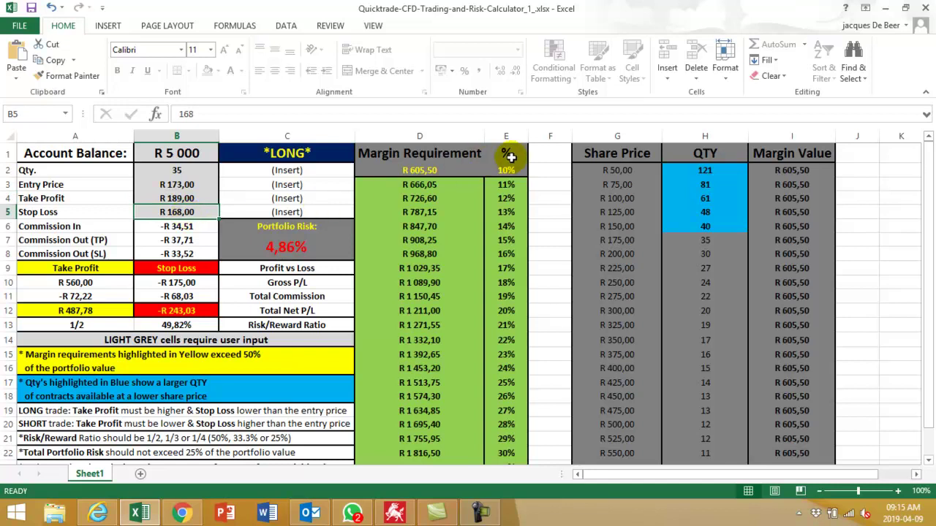
left_click(407, 169)
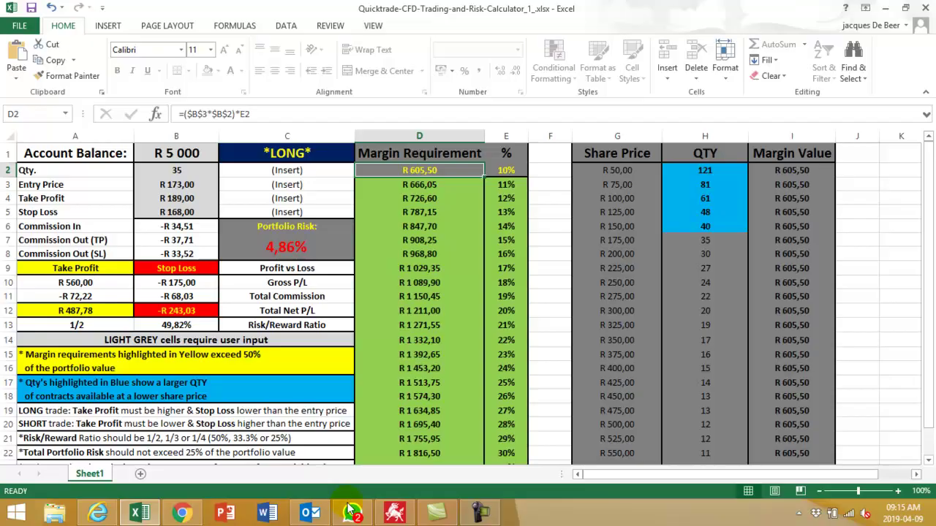
left_click(393, 514)
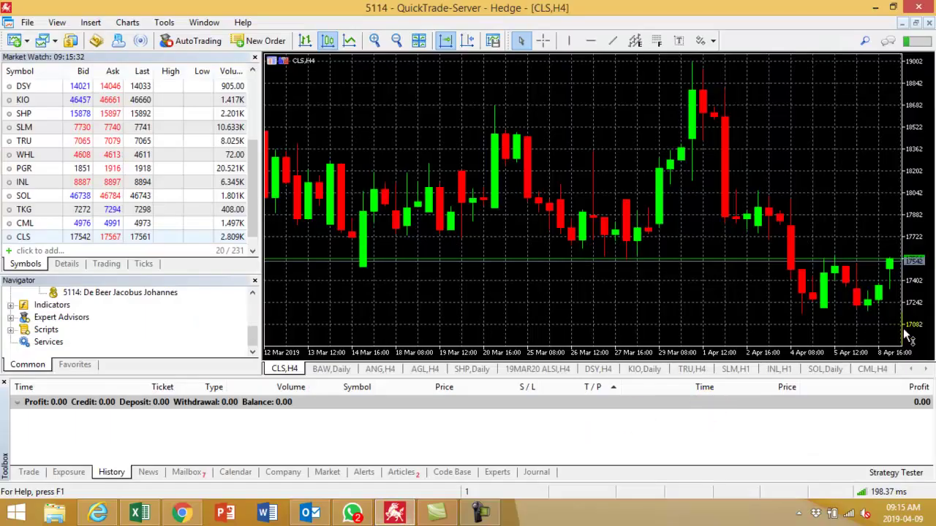